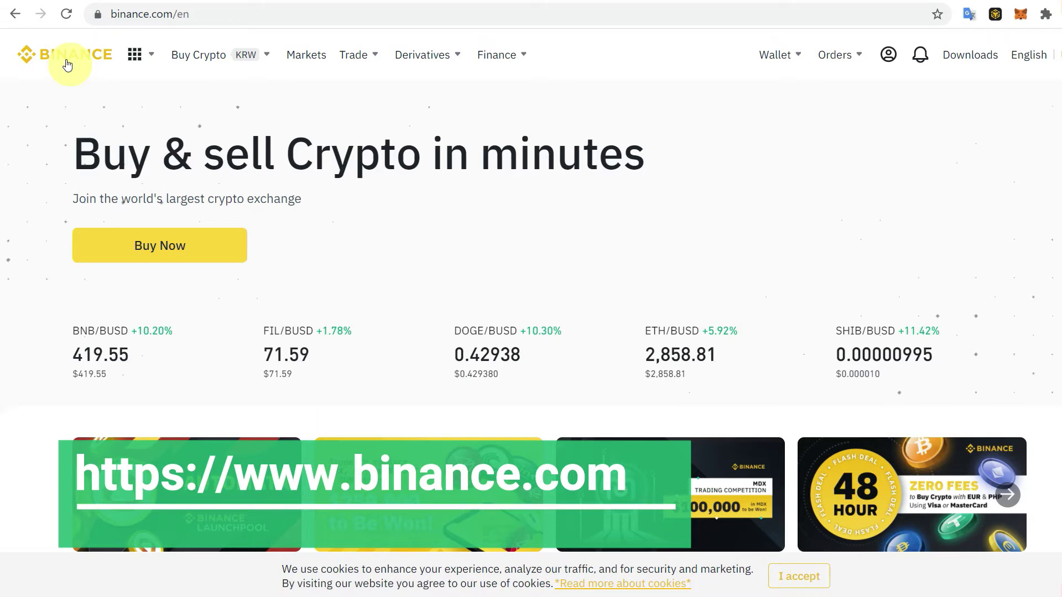
# Search 'cake' in the Fiat and Spot wallet and open the CAKE withdrawal form.
pyautogui.moveTo(790, 81)
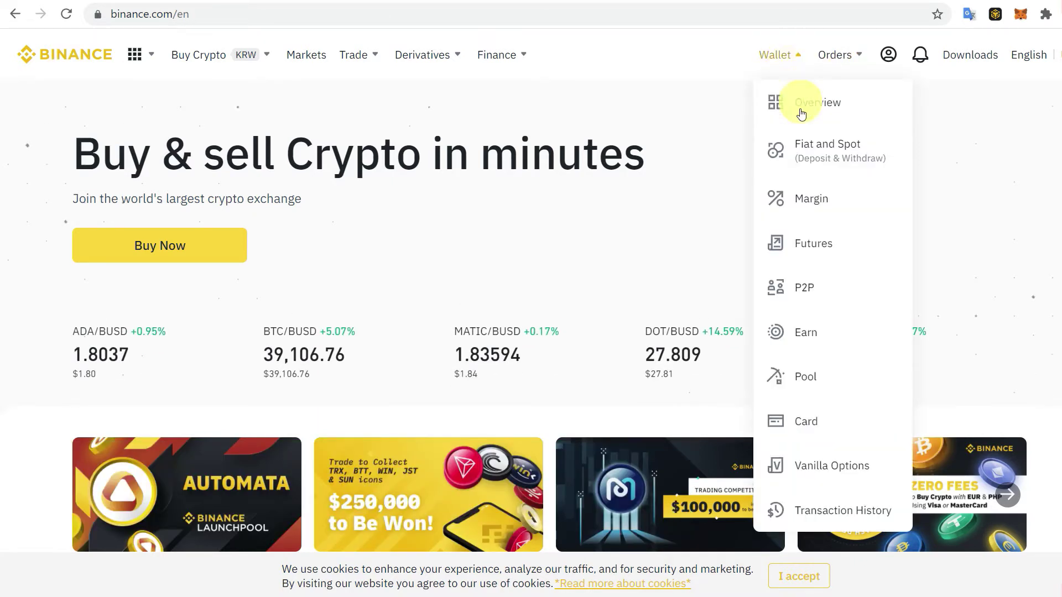
pyautogui.click(812, 146)
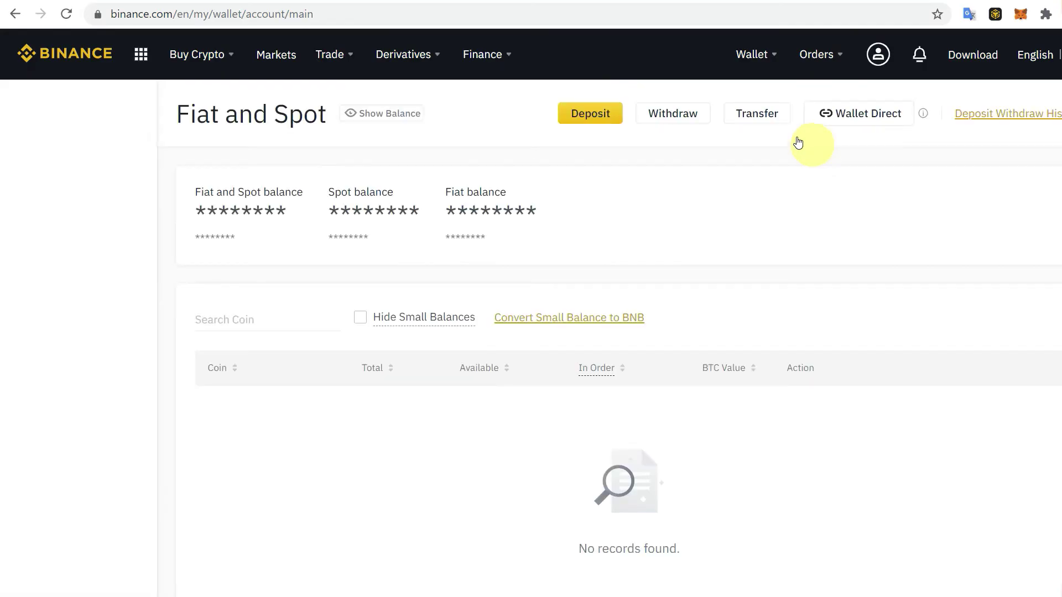
pyautogui.click(272, 325)
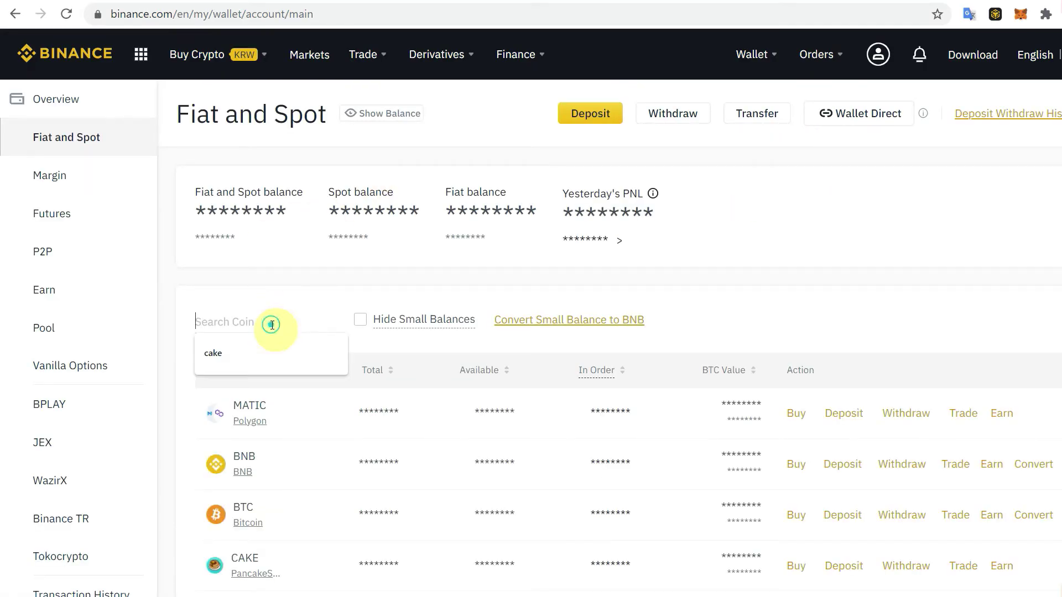
pyautogui.click(240, 352)
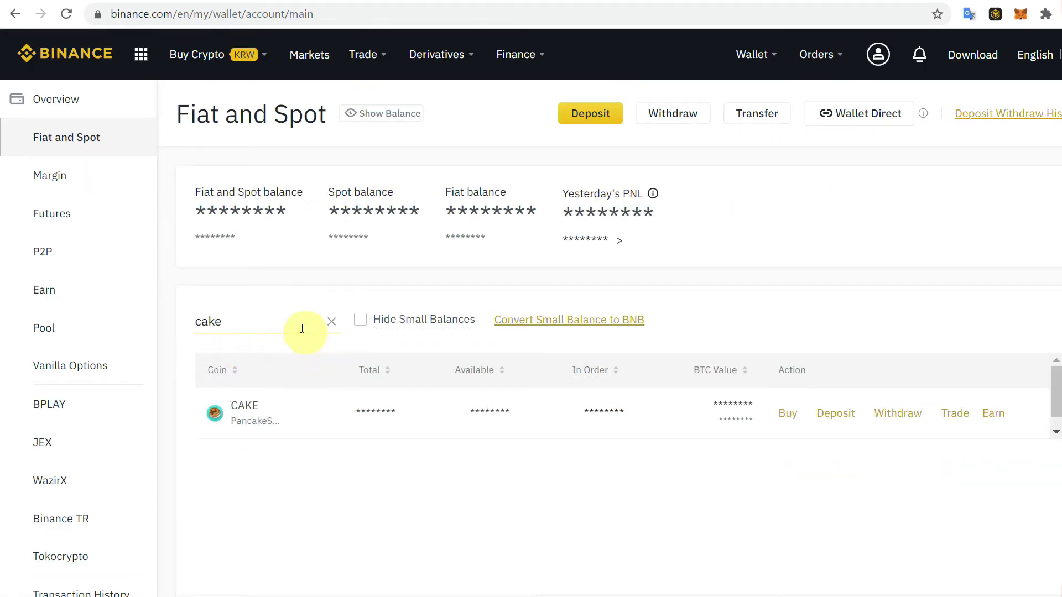
pyautogui.click(885, 415)
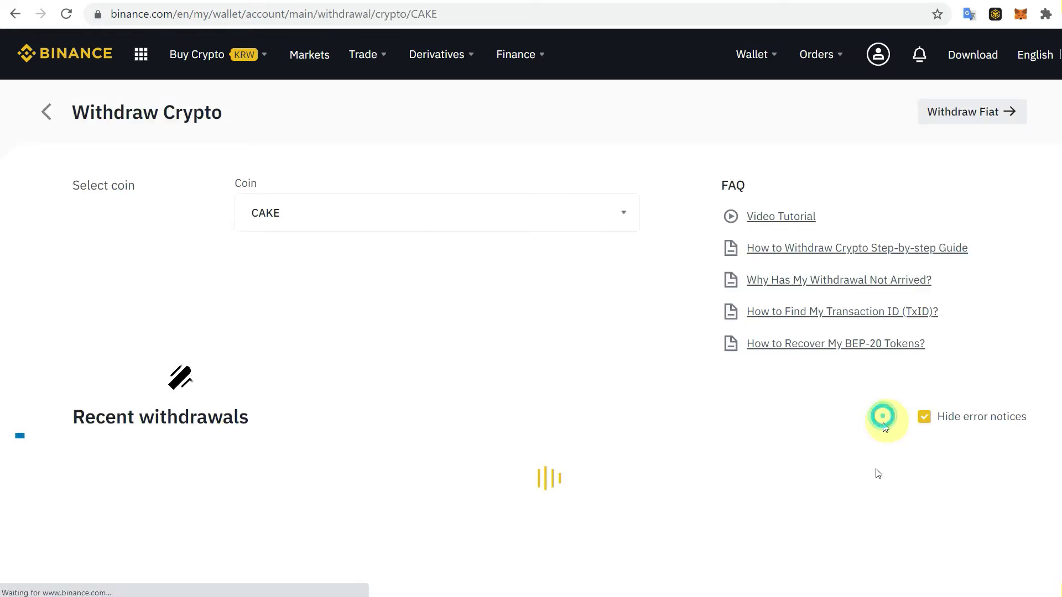
pyautogui.click(289, 346)
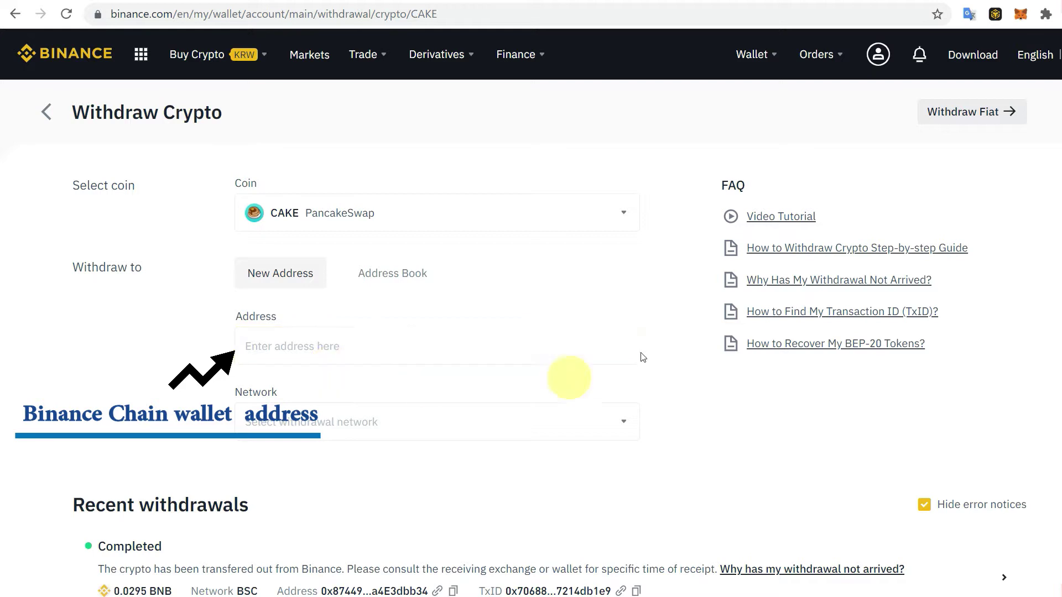
pyautogui.click(994, 17)
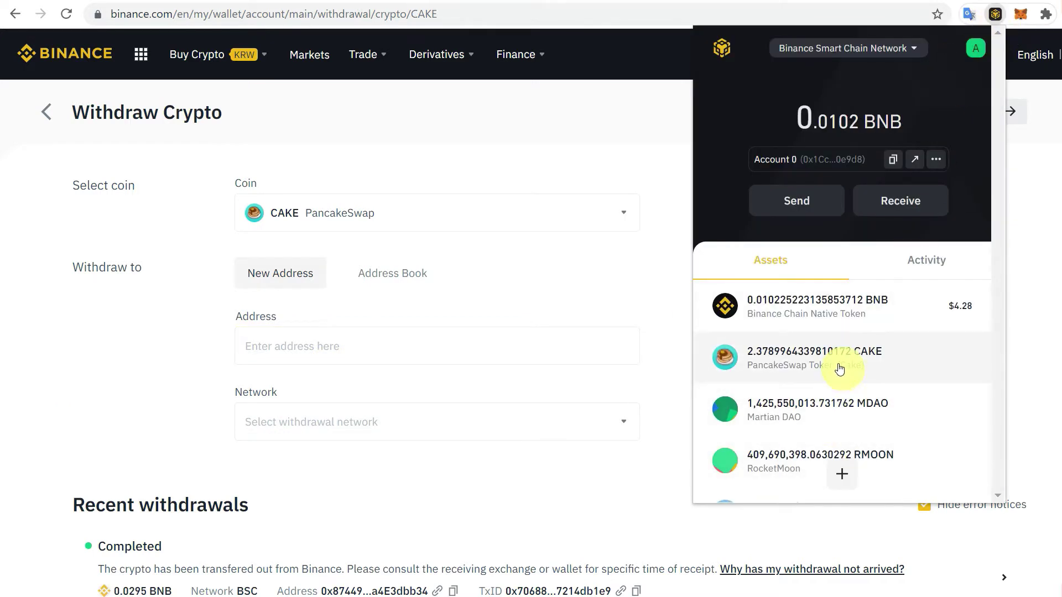
# Copy the Binance Chain Wallet's CAKE receive address for the withdrawal destination.
pyautogui.click(837, 364)
pyautogui.click(922, 177)
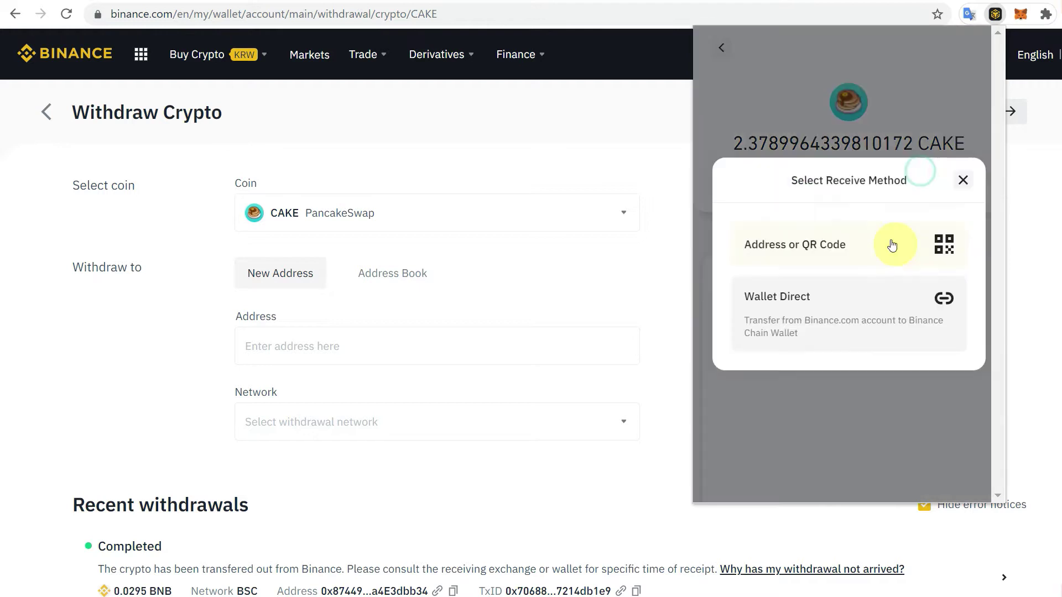
pyautogui.click(946, 249)
pyautogui.click(926, 213)
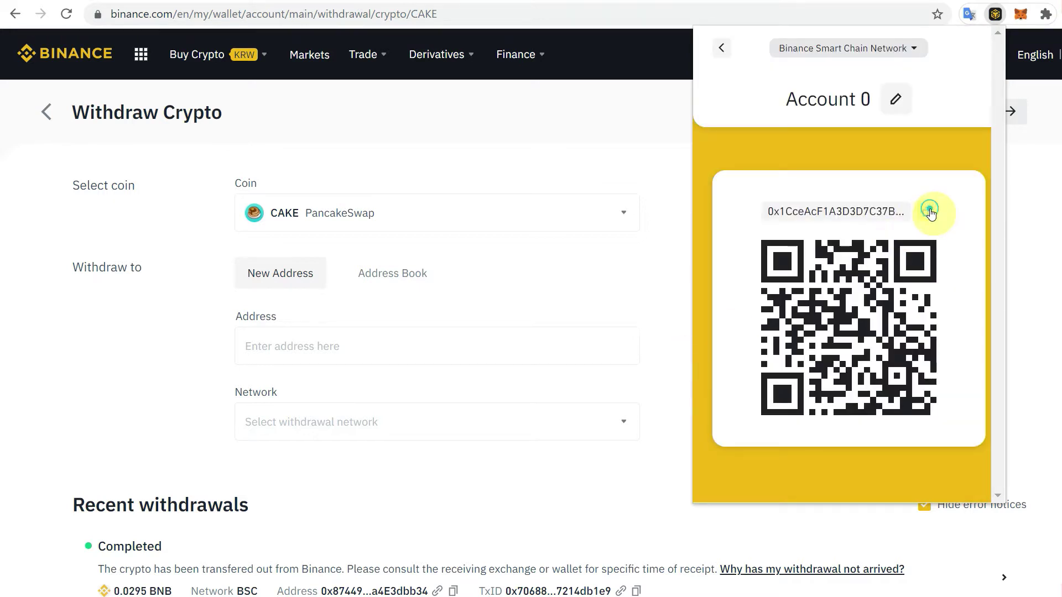
pyautogui.click(370, 353)
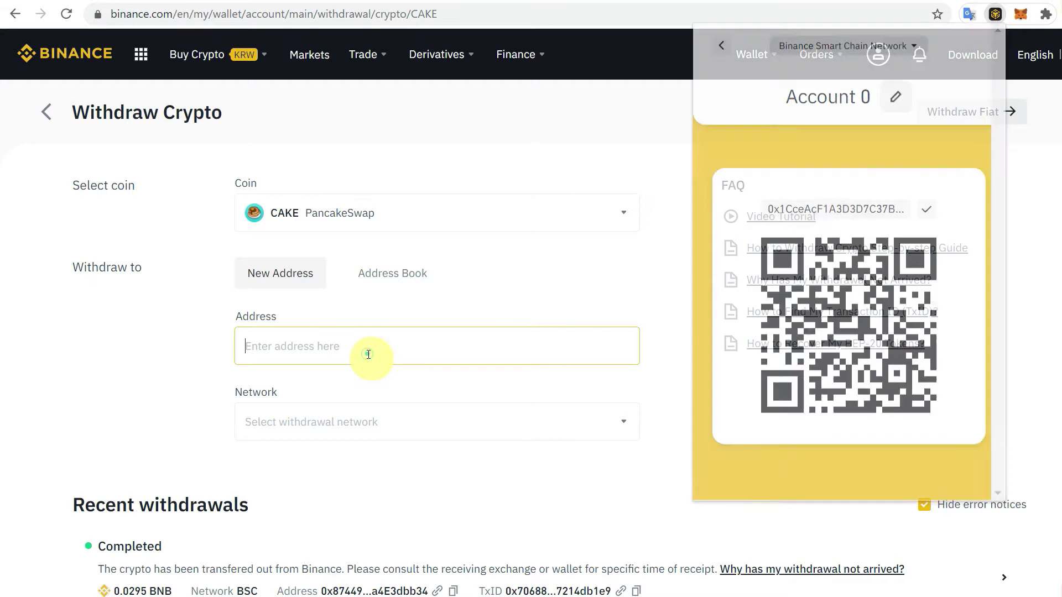
# Paste the wallet address, withdraw the full 3.22965540 CAKE over BEP20 (BSC), and submit.
pyautogui.hotkey('ctrl', 'v')
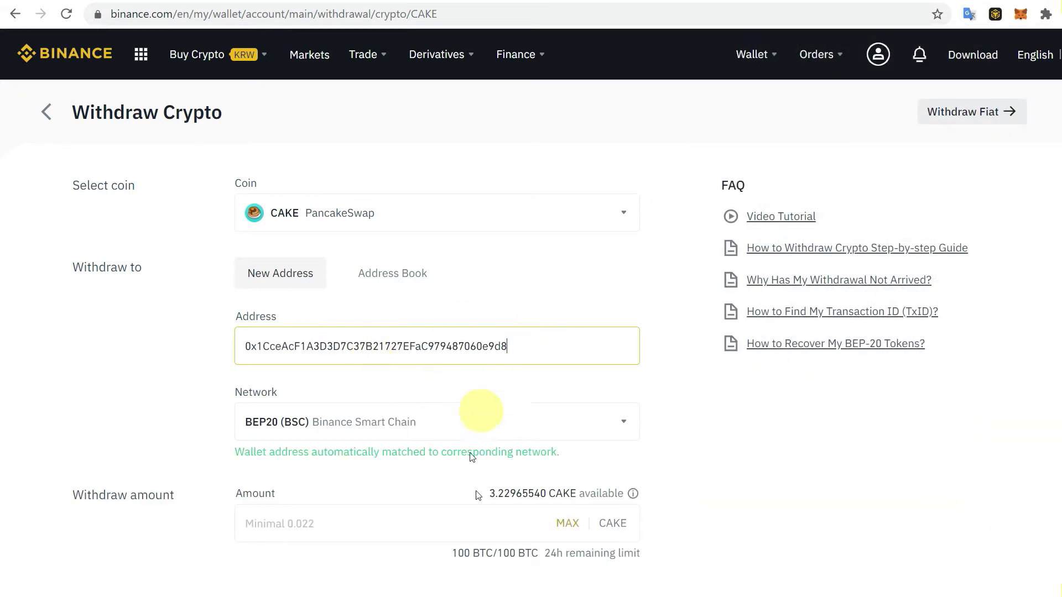
pyautogui.click(255, 523)
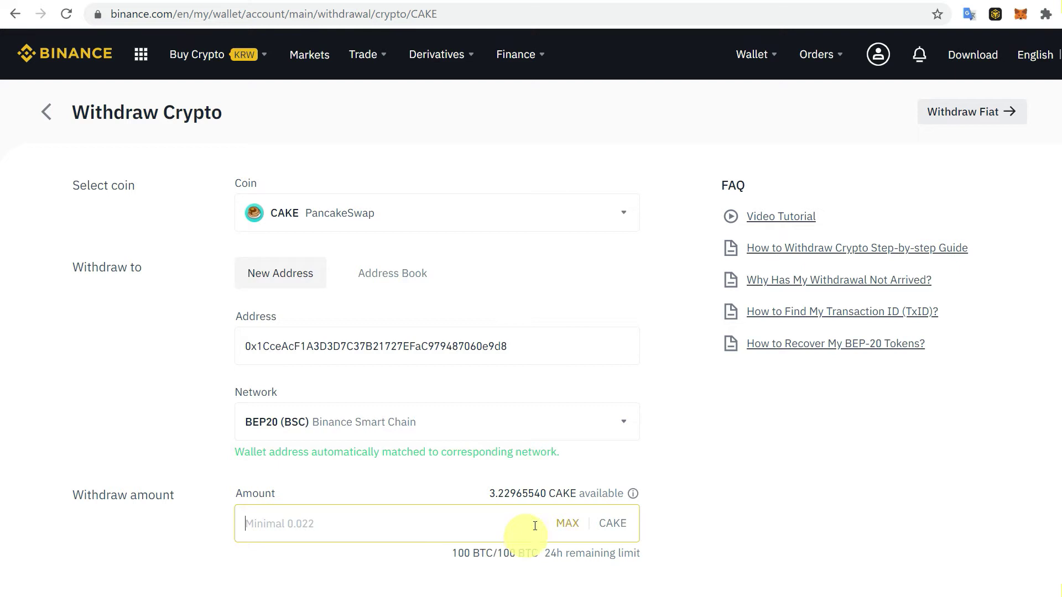
pyautogui.click(564, 529)
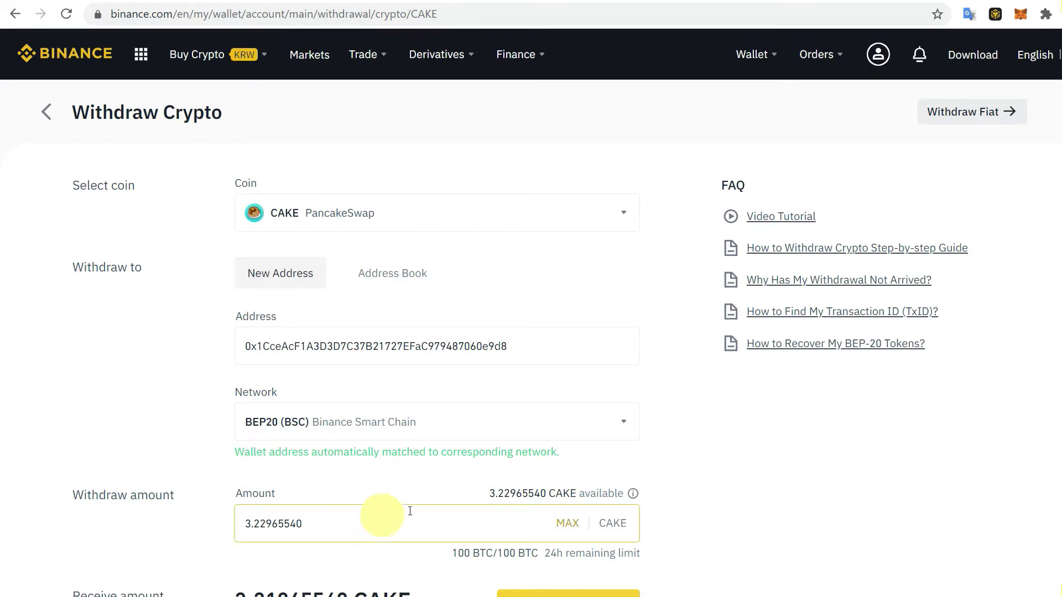
pyautogui.scroll(-5, 553, 467)
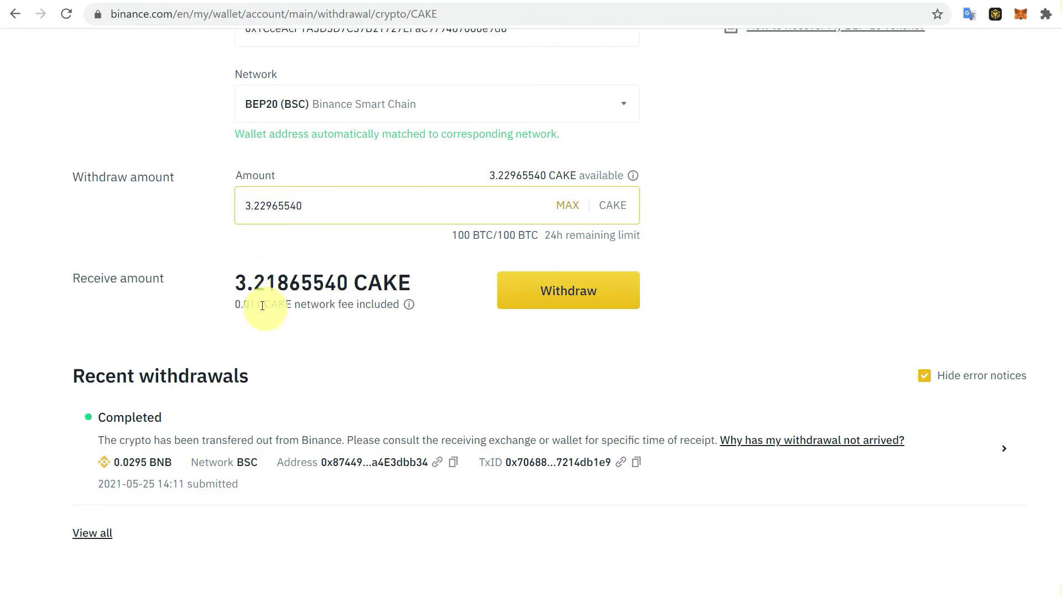
pyautogui.click(253, 306)
pyautogui.click(256, 209)
pyautogui.click(583, 307)
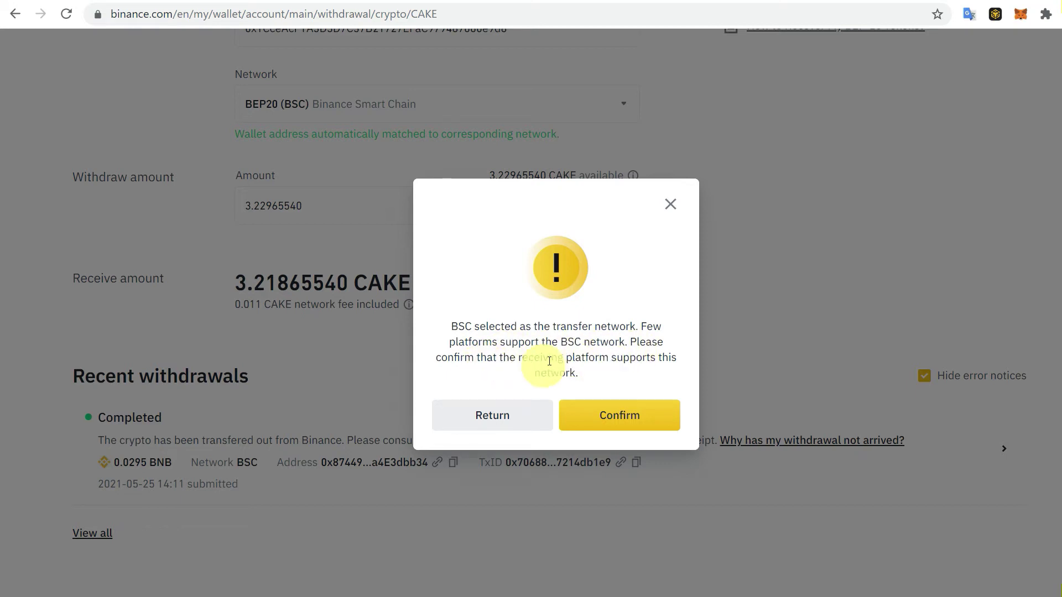
# Confirm the BSC network warning and continue past the CAKE withdrawal summary.
pyautogui.click(606, 413)
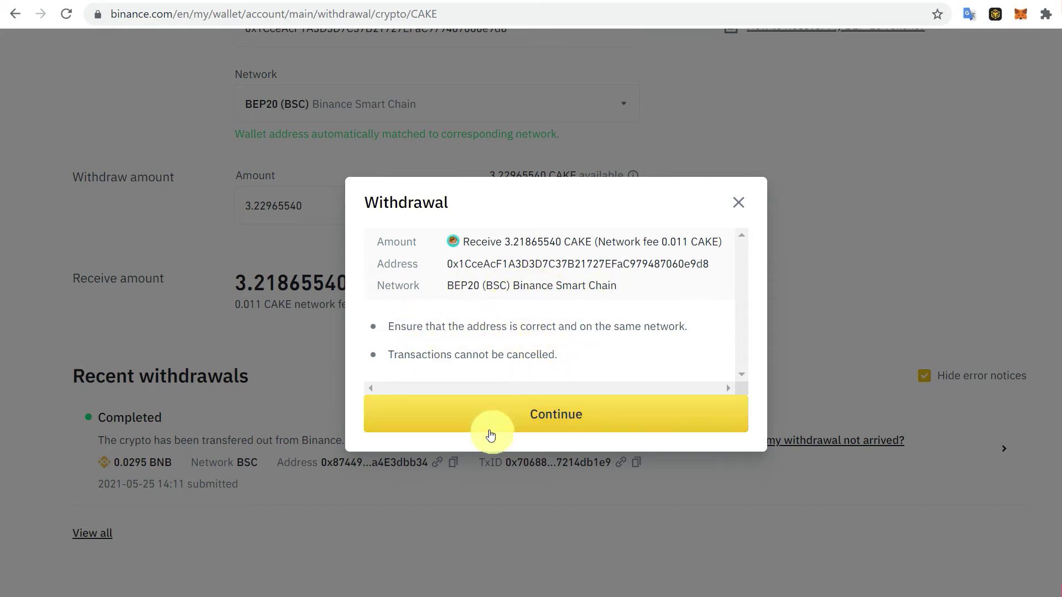
pyautogui.click(529, 422)
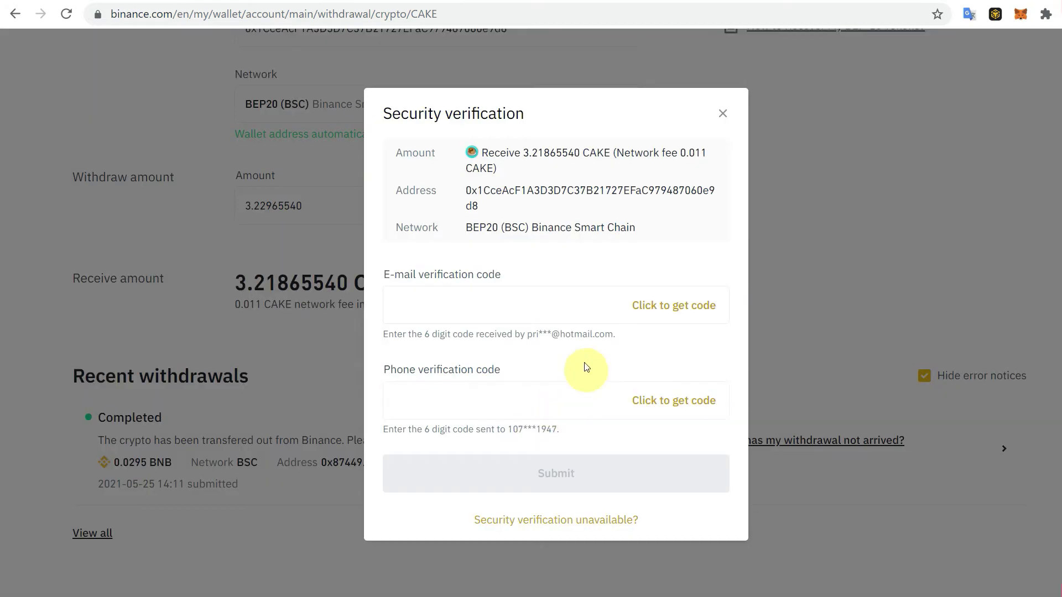
# Enter the e-mail and phone verification codes and submit the 3.2186554 CAKE withdrawal.
pyautogui.click(685, 308)
pyautogui.click(636, 399)
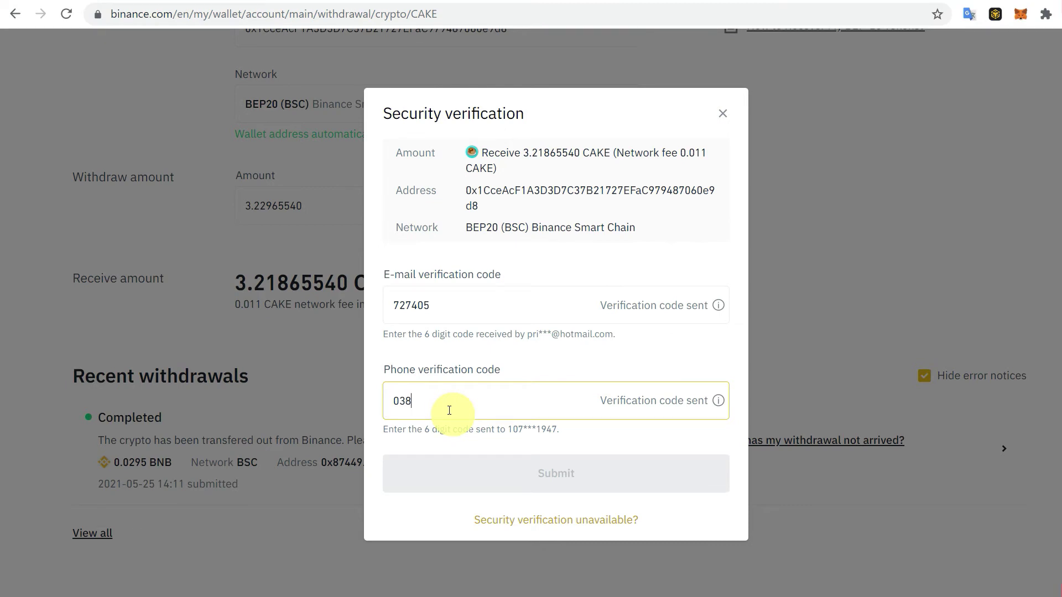
pyautogui.write('8')
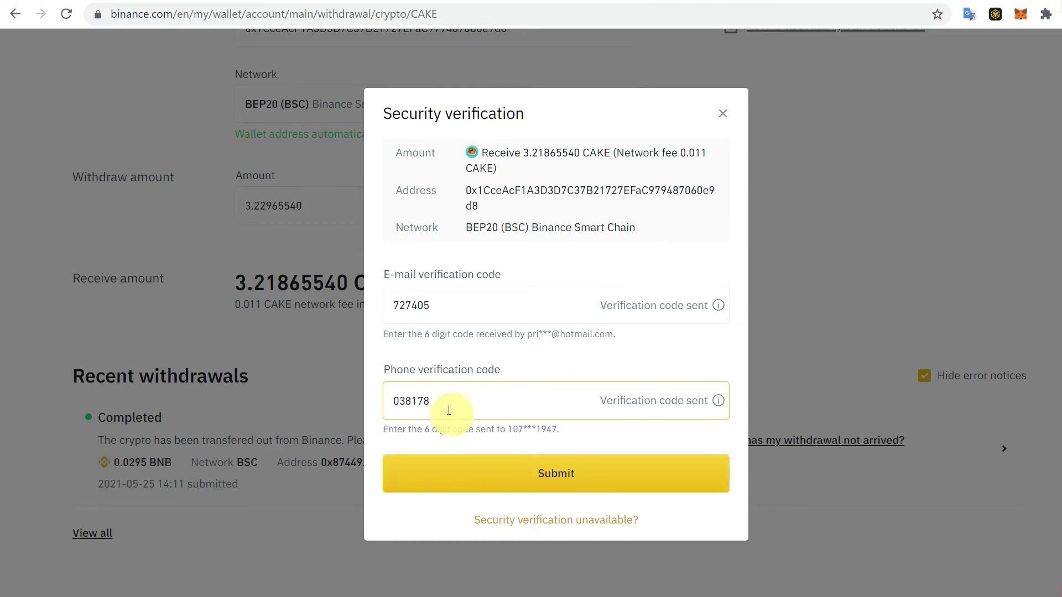
pyautogui.click(534, 475)
pyautogui.click(561, 490)
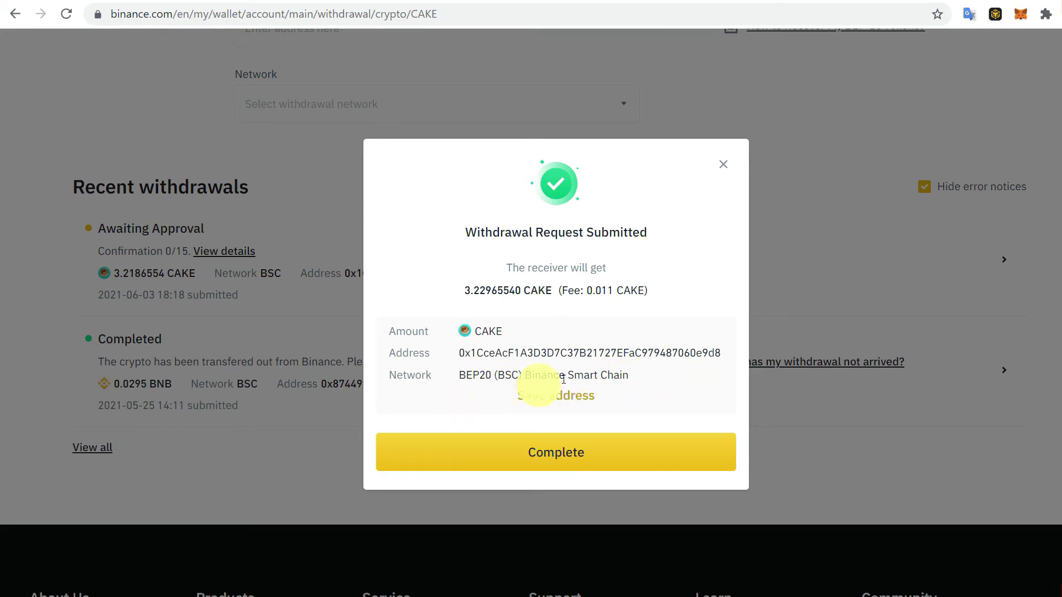
pyautogui.click(560, 456)
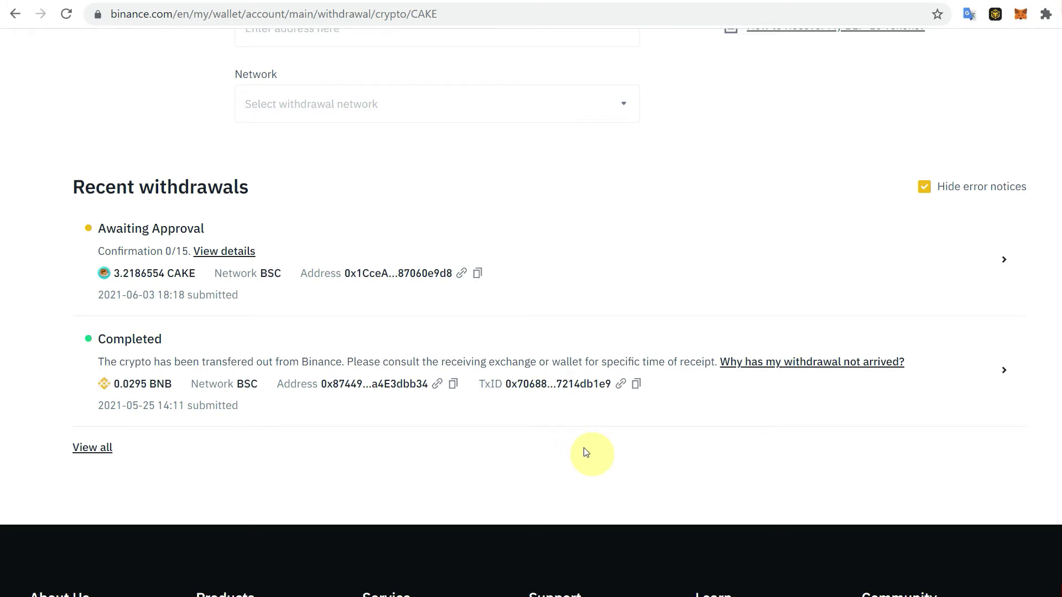
# Scroll the withdrawal list and check the Binance Chain Wallet's asset balances.
pyautogui.scroll(5, 490, 396)
pyautogui.scroll(-1, 522, 467)
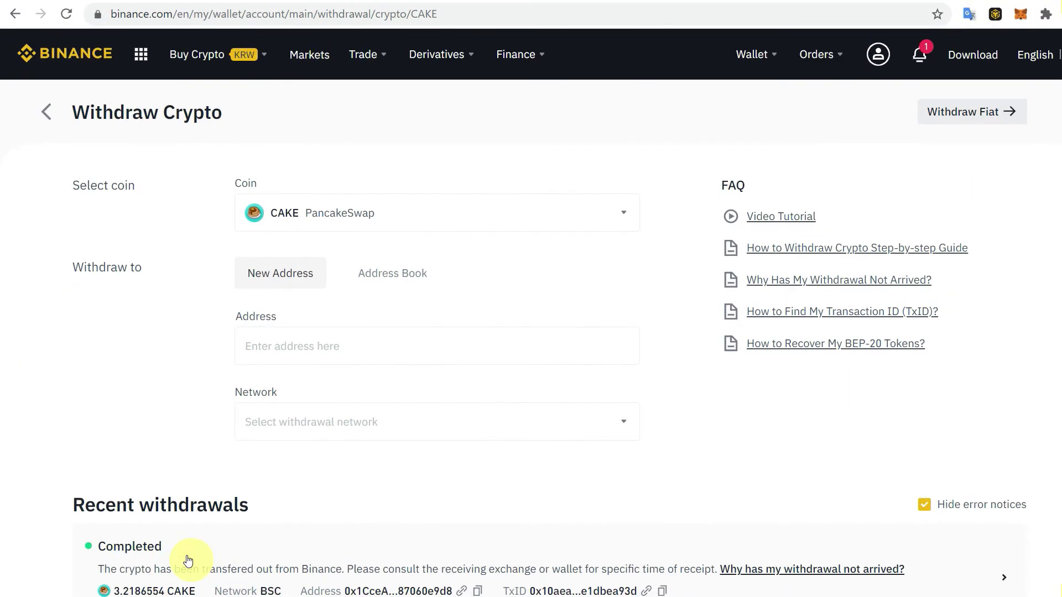
pyautogui.scroll(-1, 265, 554)
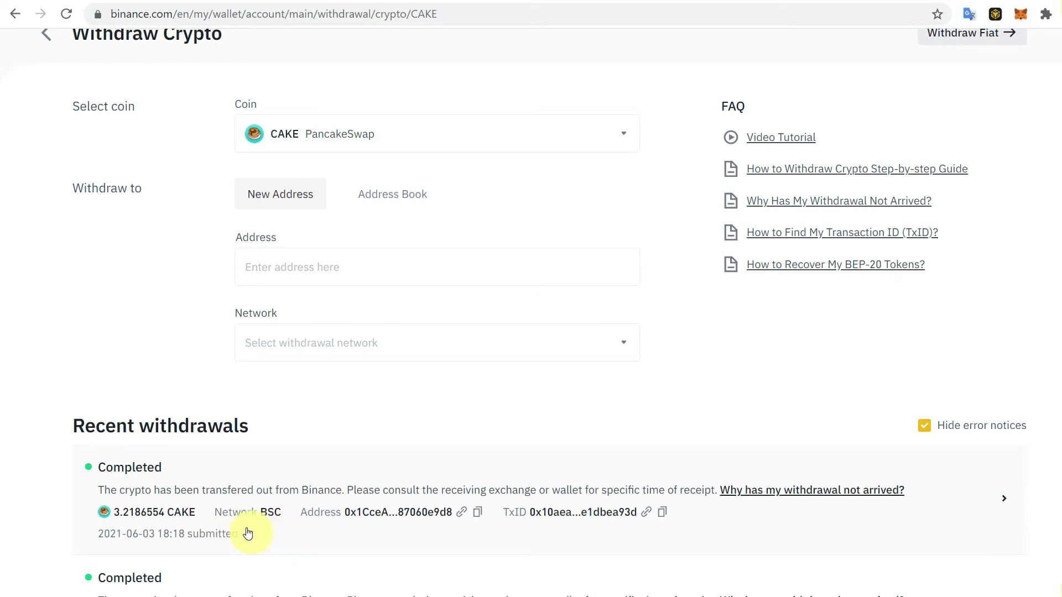
pyautogui.click(995, 15)
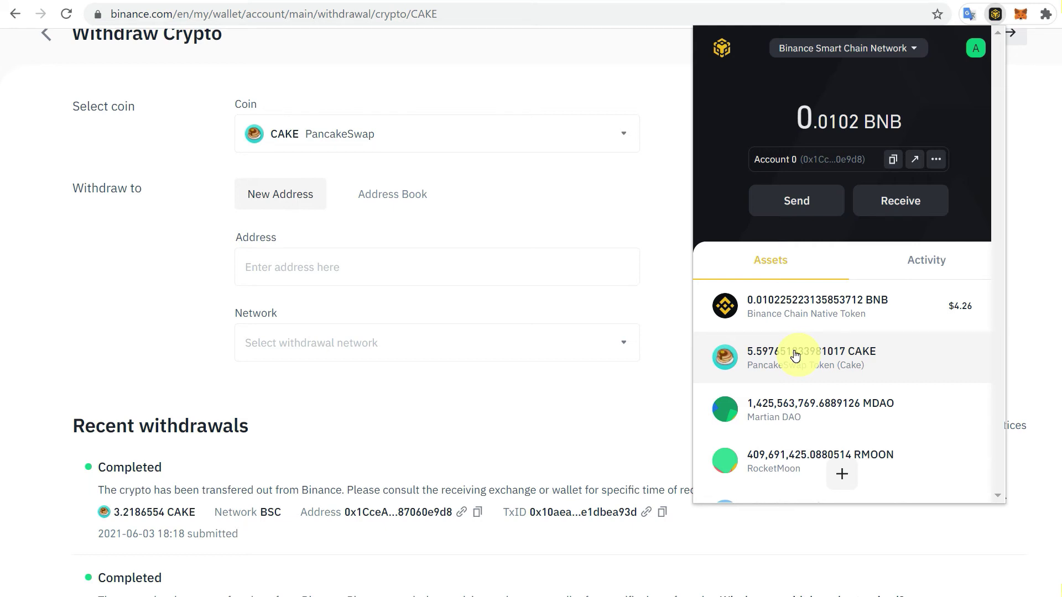
pyautogui.click(884, 157)
# Read the Withdrawal Successful notification for the 3.2186554 CAKE withdrawal.
pyautogui.scroll(2, 884, 157)
pyautogui.moveTo(910, 49)
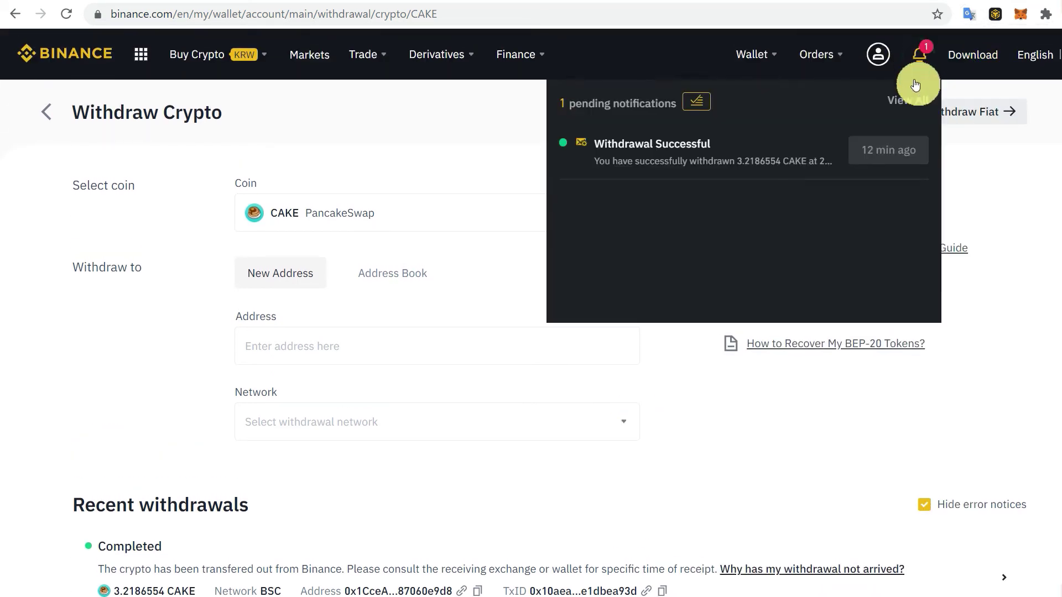
pyautogui.click(863, 155)
pyautogui.click(526, 412)
# Find BNB in the Fiat and Spot wallet and open its withdrawal form.
pyautogui.moveTo(749, 50)
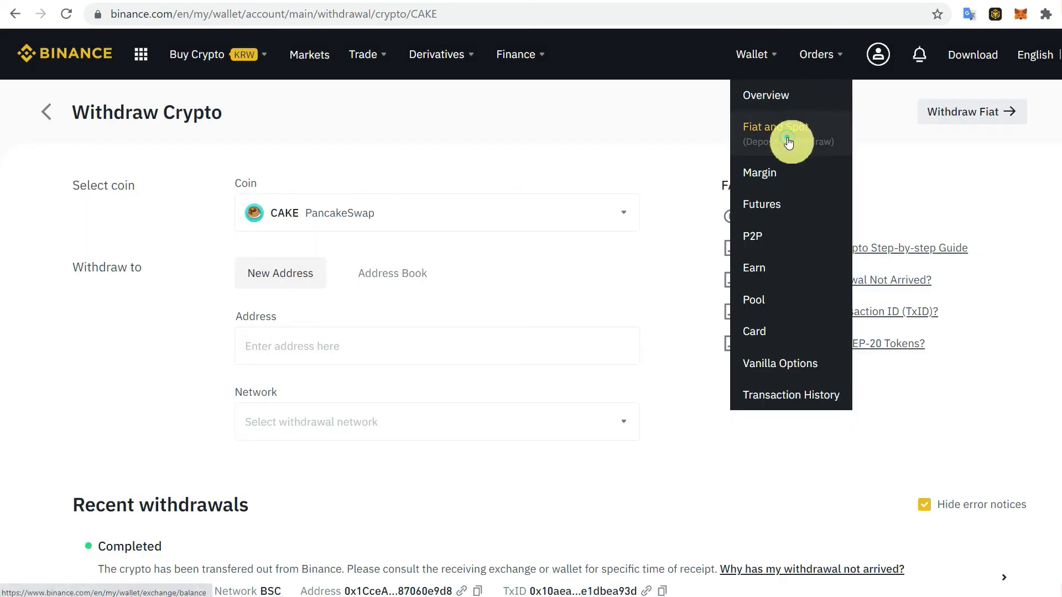
pyautogui.click(788, 144)
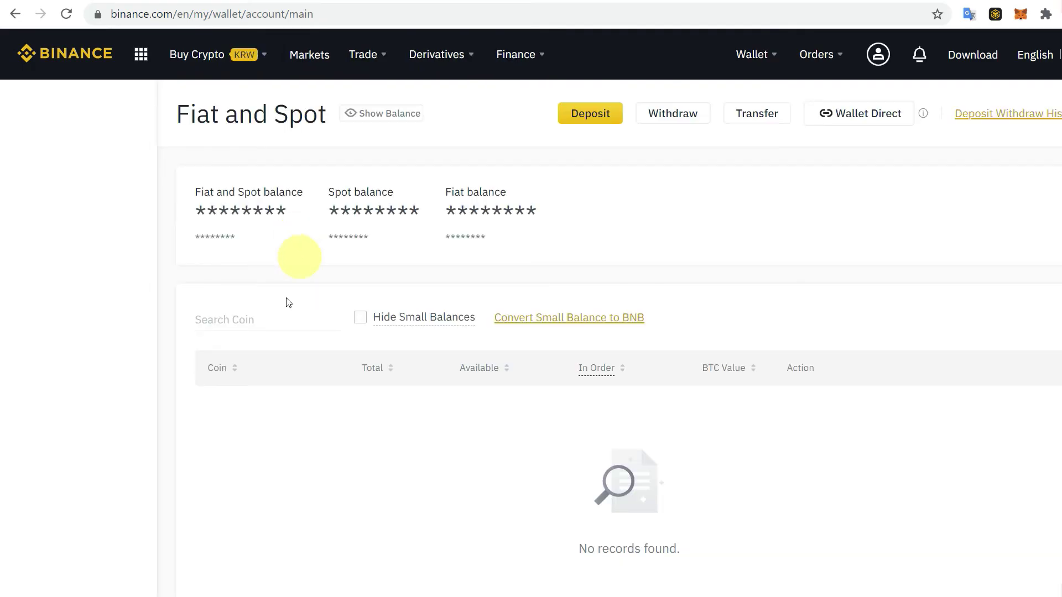
pyautogui.click(282, 320)
pyautogui.write('us')
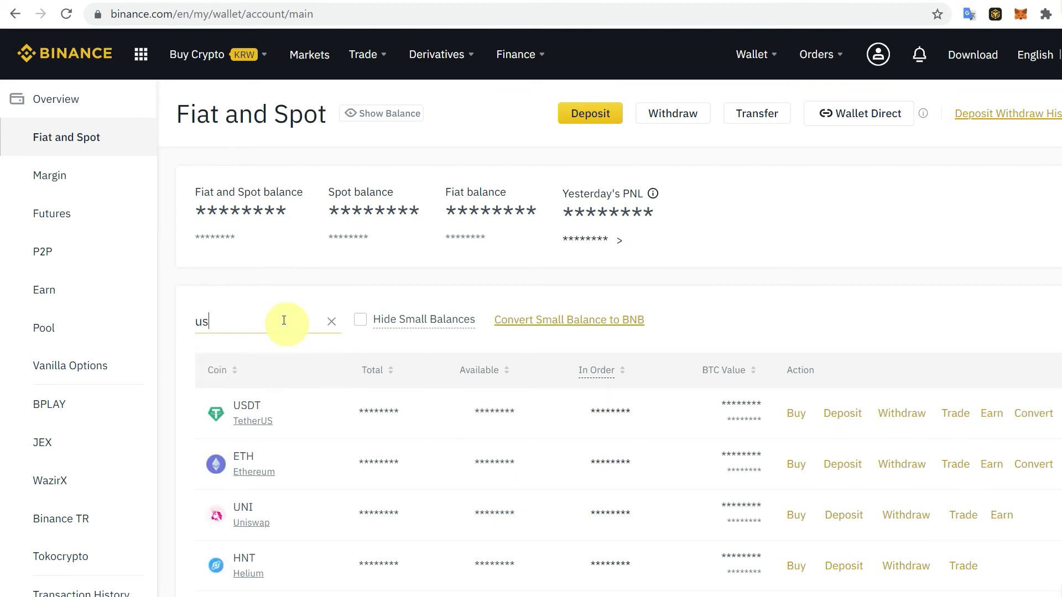
pyautogui.write('dt')
pyautogui.moveTo(277, 325); pyautogui.dragTo(183, 321)
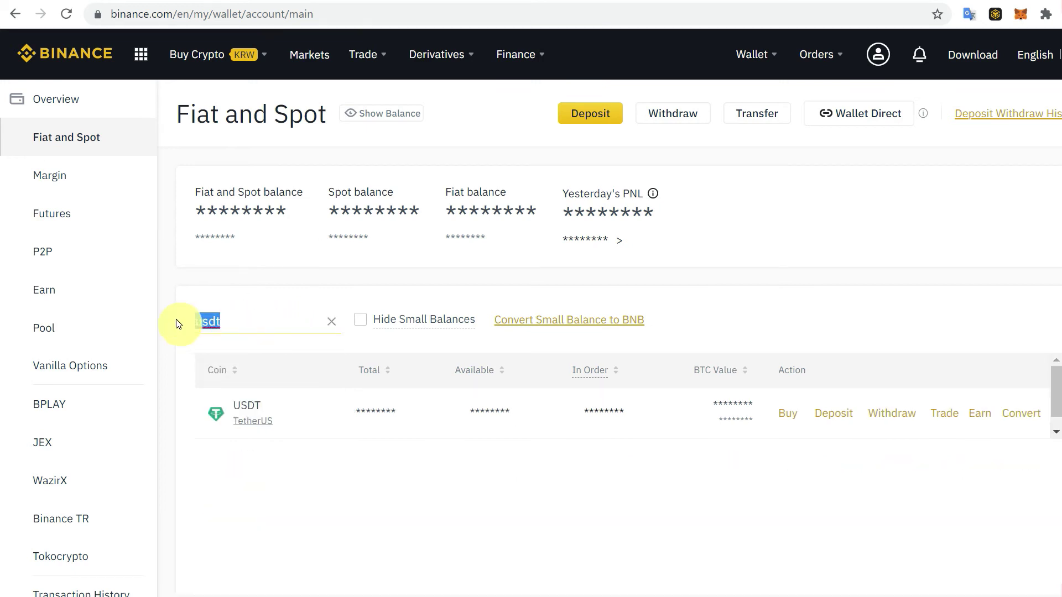
pyautogui.write('bnb')
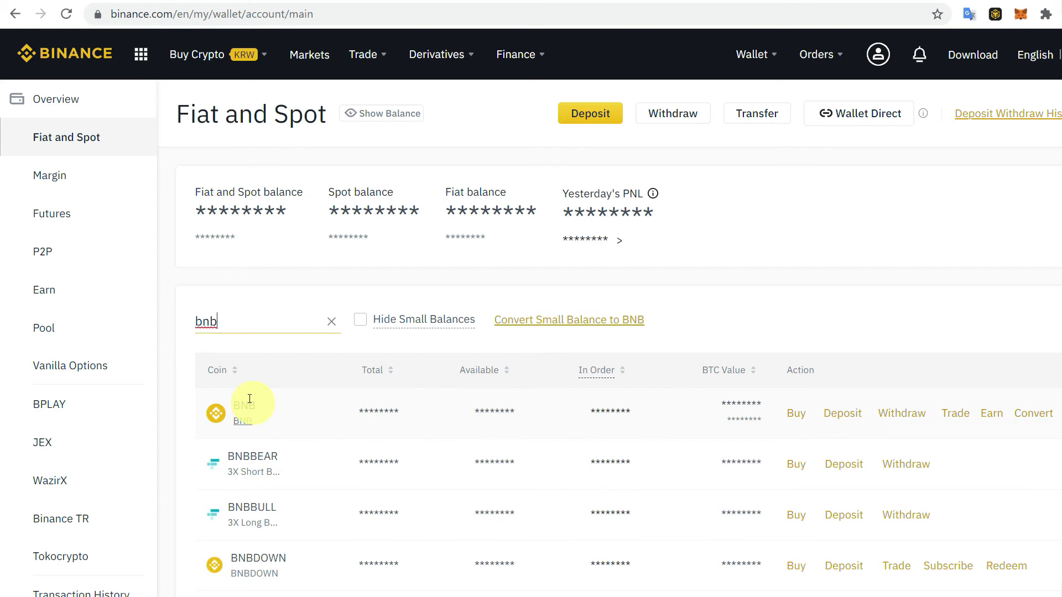
pyautogui.moveTo(239, 328); pyautogui.dragTo(193, 323)
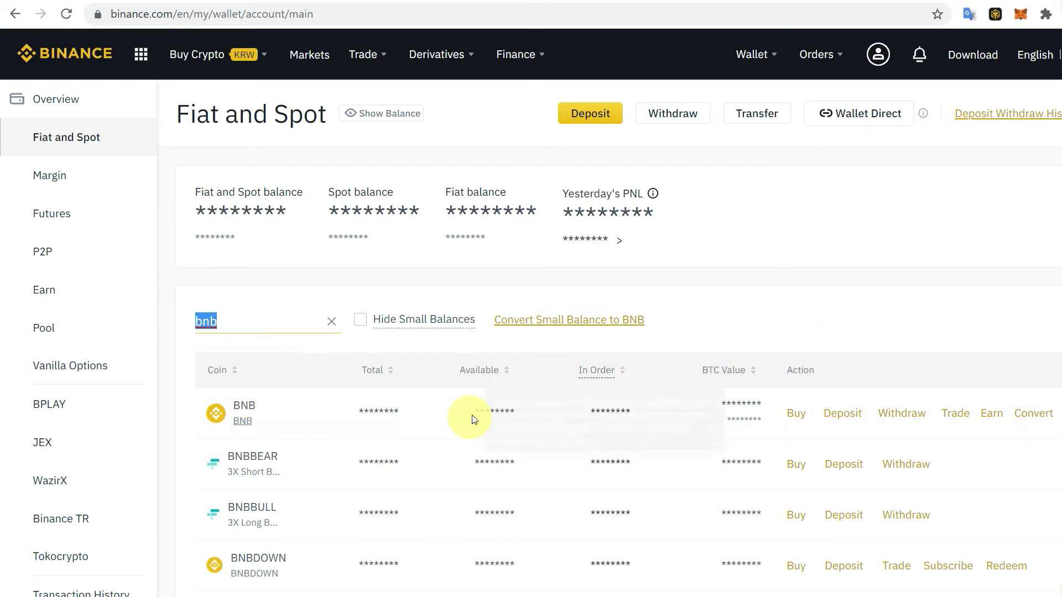
pyautogui.press('BackSpace')
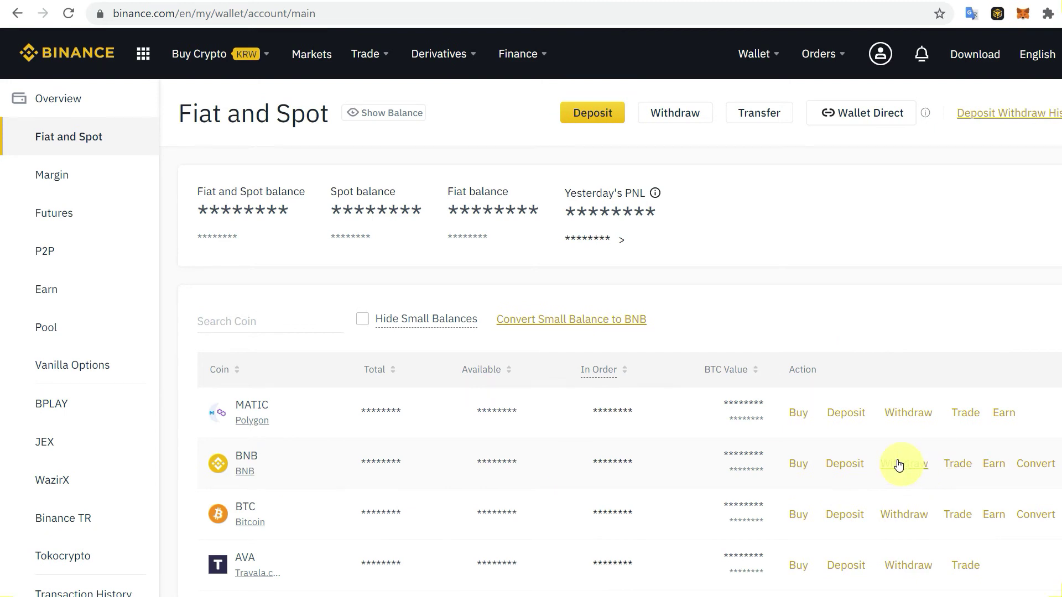
pyautogui.click(898, 465)
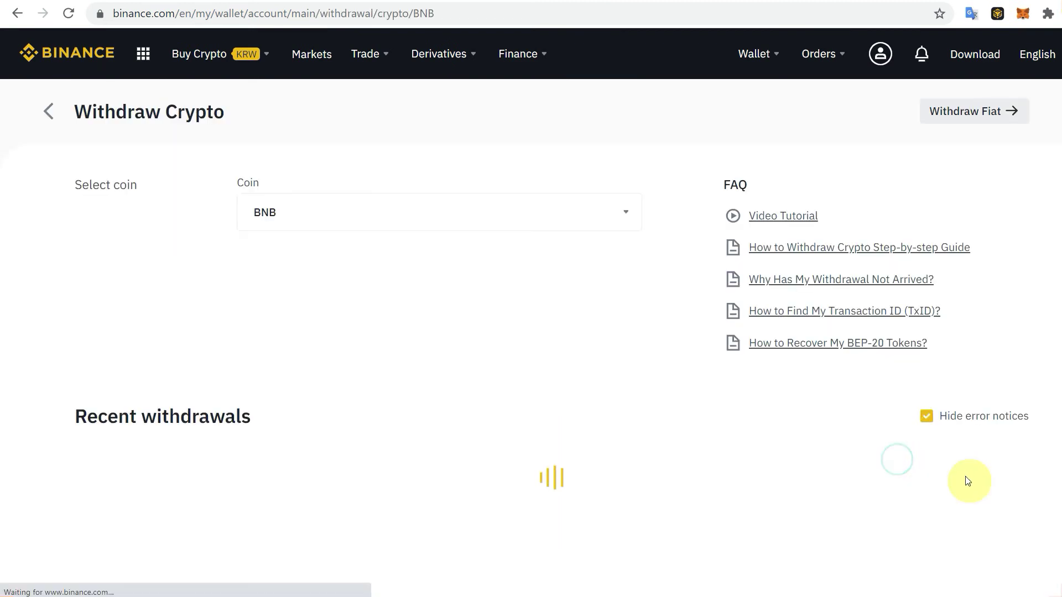
# Copy the Binance Chain Wallet's BNB receive address and paste it into Address.
pyautogui.click(999, 18)
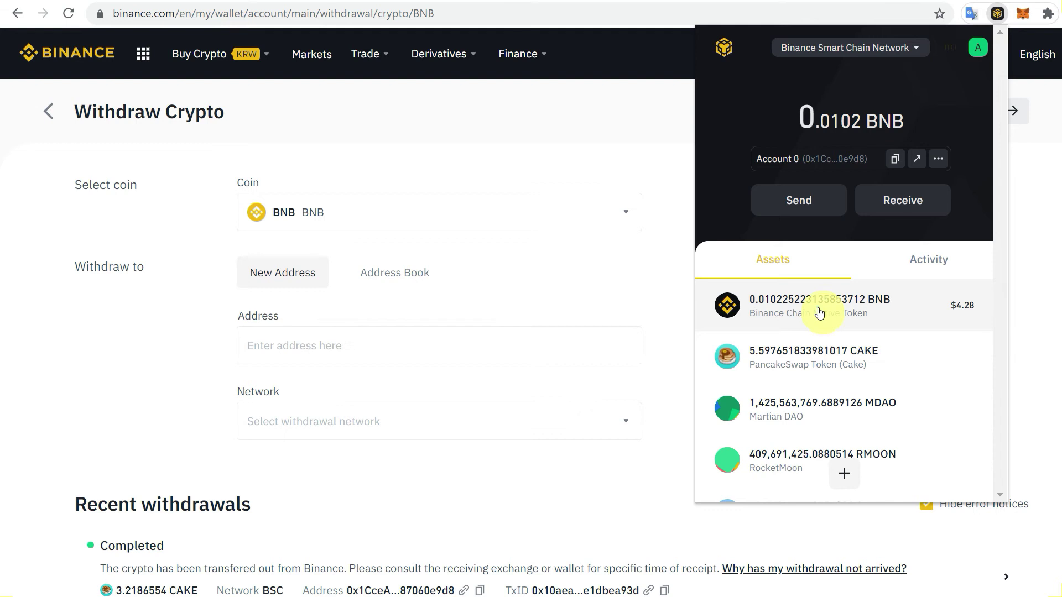
pyautogui.click(819, 313)
pyautogui.click(890, 130)
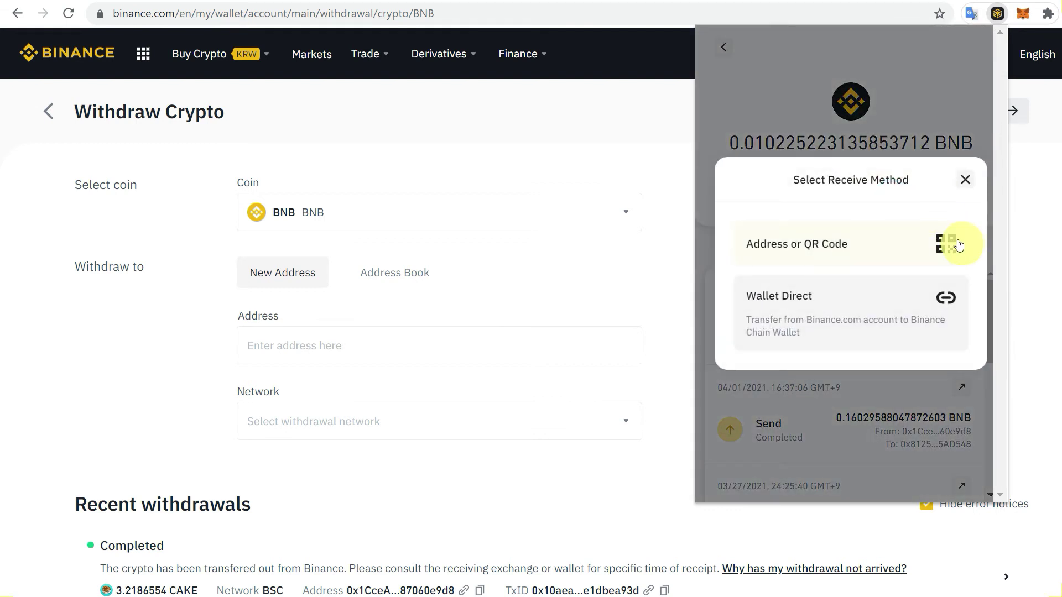
pyautogui.click(959, 245)
pyautogui.click(932, 213)
pyautogui.click(339, 340)
pyautogui.hotkey('ctrl', 'v')
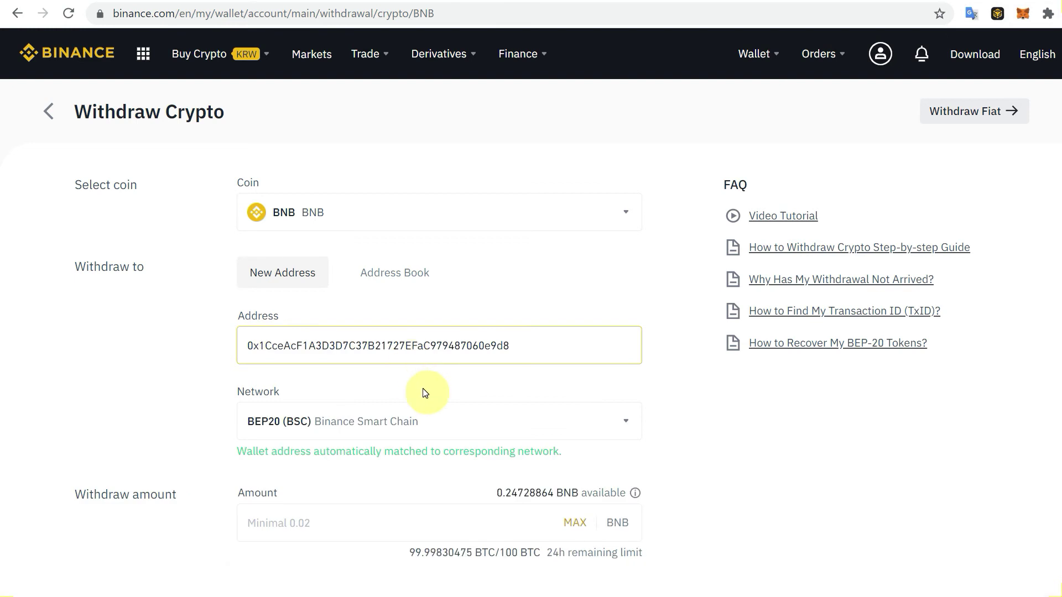
# Enter the full 0.24728864 BNB balance as the amount and submit the withdrawal.
pyautogui.click(201, 409)
pyautogui.click(590, 528)
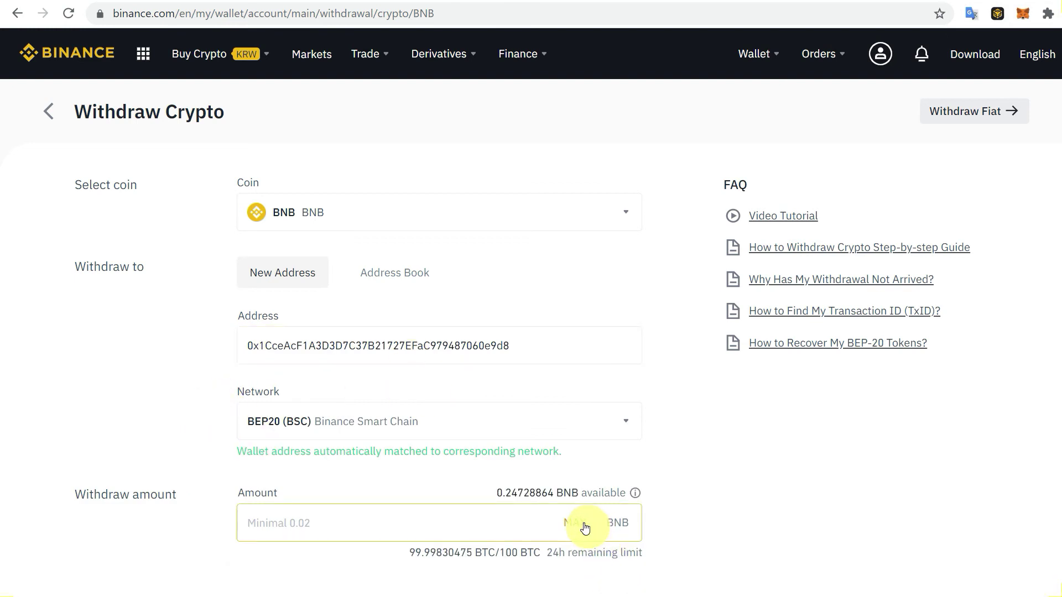
pyautogui.click(585, 528)
pyautogui.scroll(-2, 771, 519)
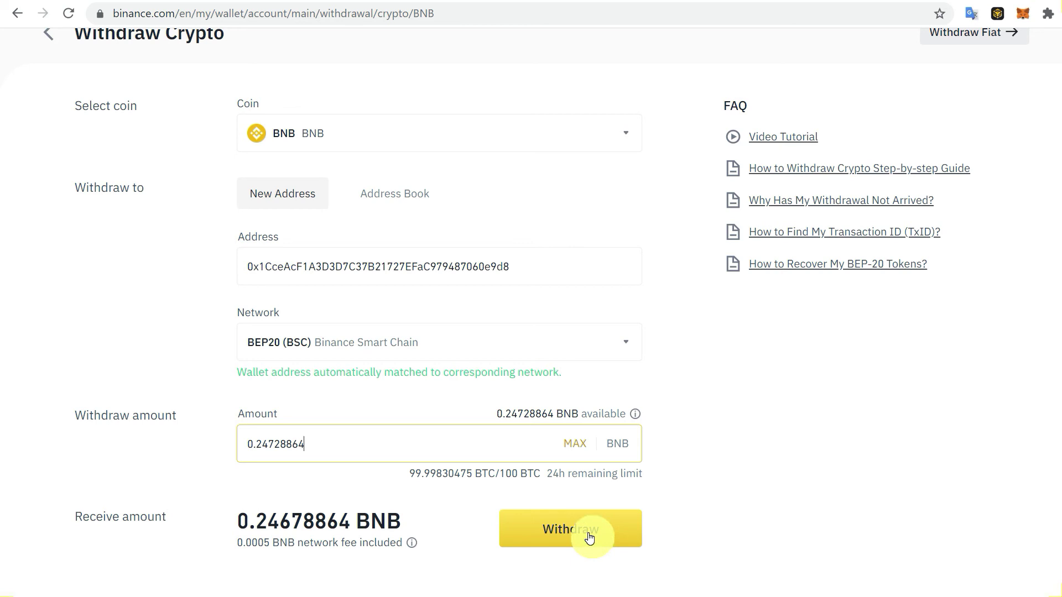
pyautogui.click(589, 537)
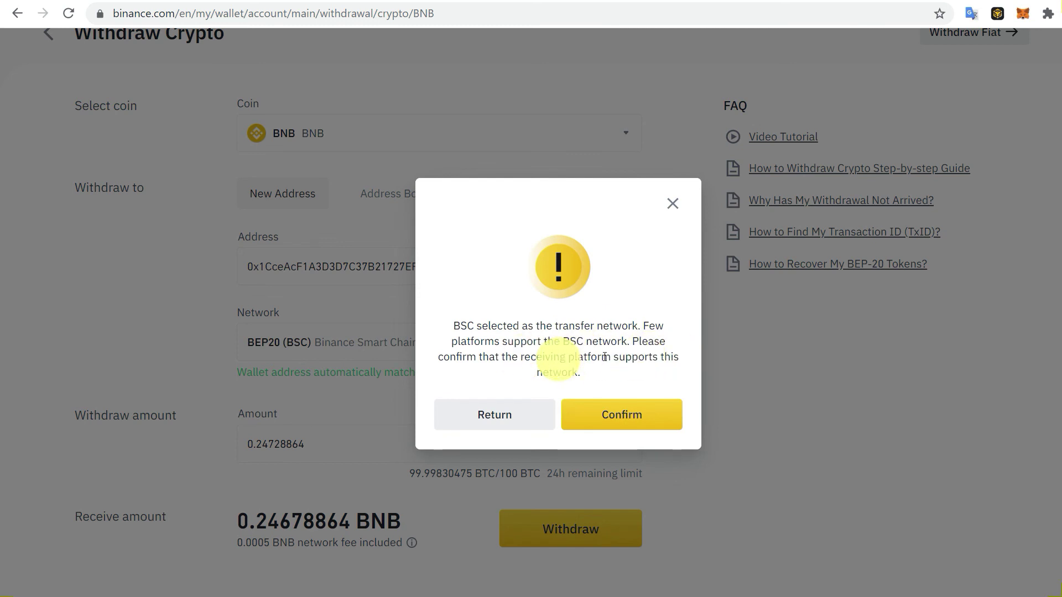
# Confirm the BSC warning and continue past the 0.24678864 BNB withdrawal summary.
pyautogui.click(623, 420)
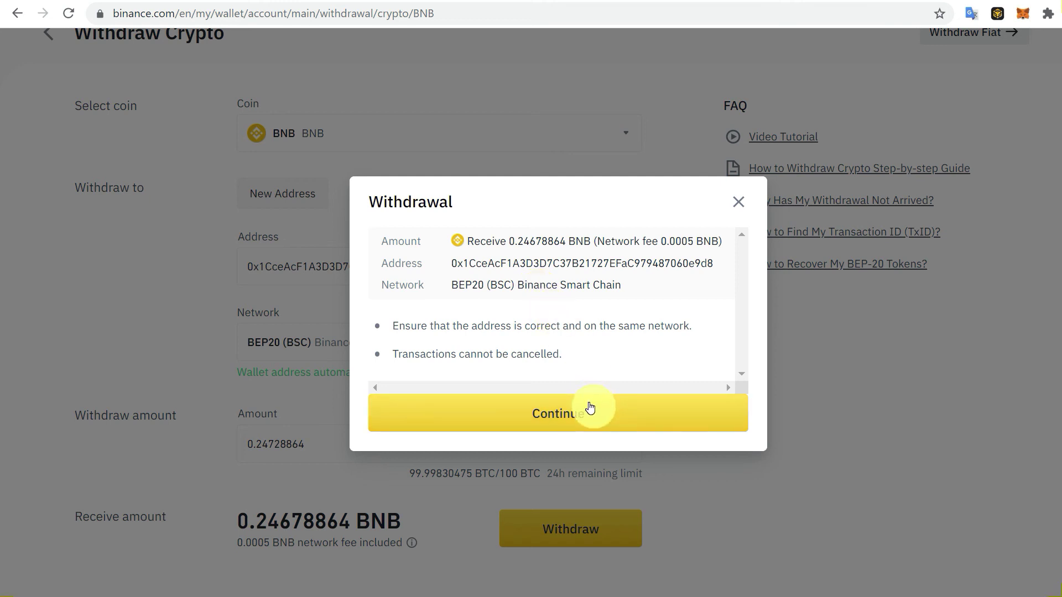
pyautogui.click(586, 422)
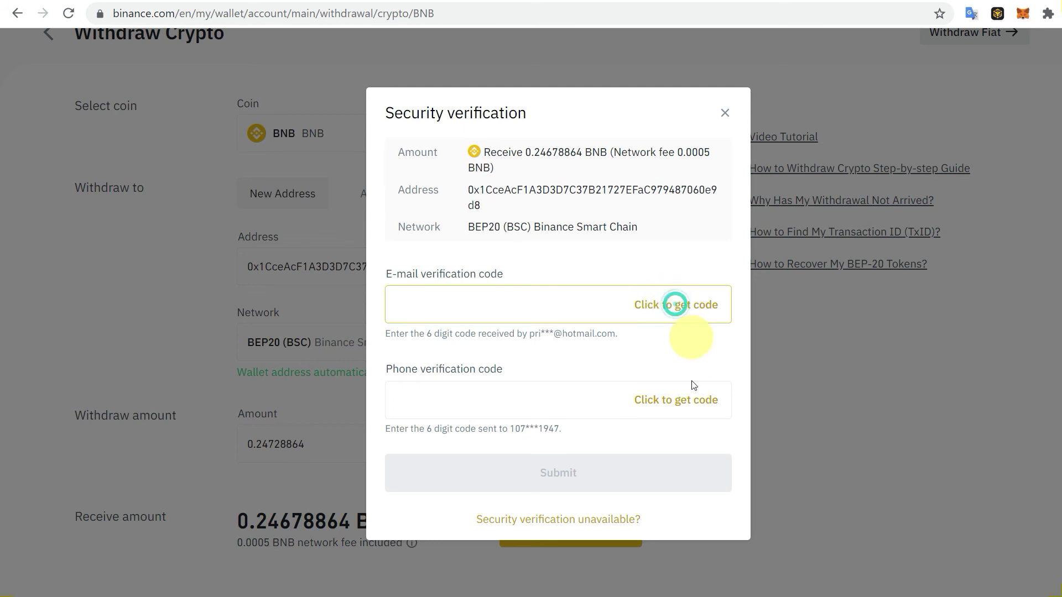
# Enter the e-mail and phone verification codes and submit the 0.24678864 BNB withdrawal.
pyautogui.click(694, 401)
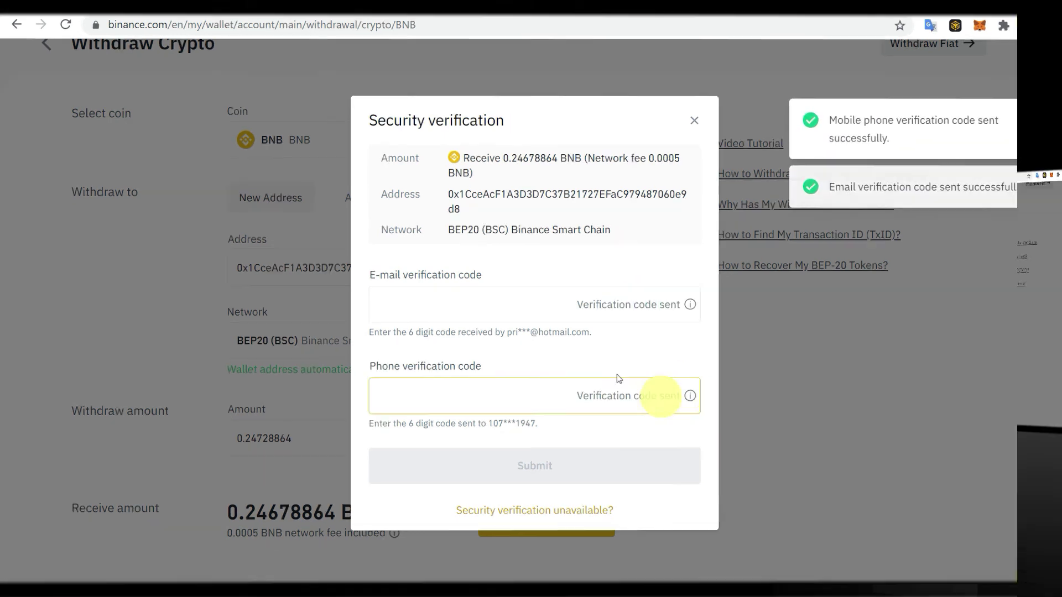
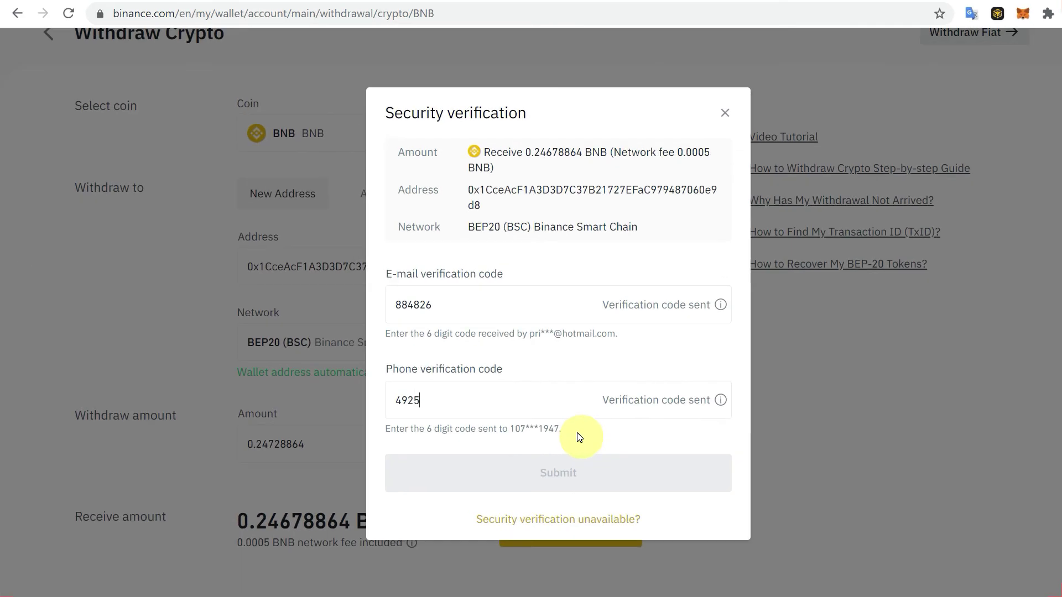
pyautogui.click(635, 466)
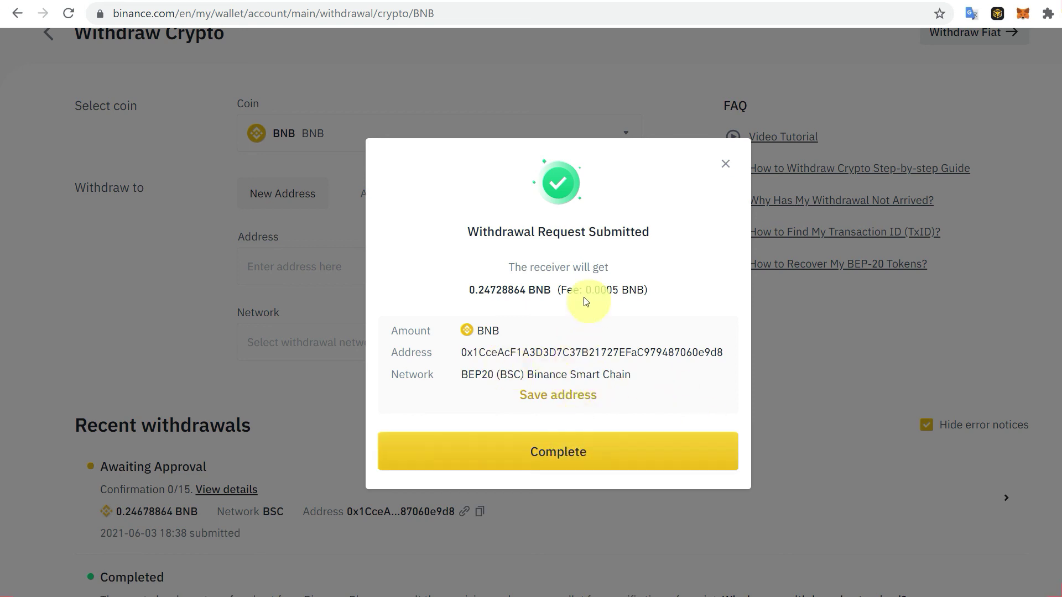
pyautogui.click(568, 457)
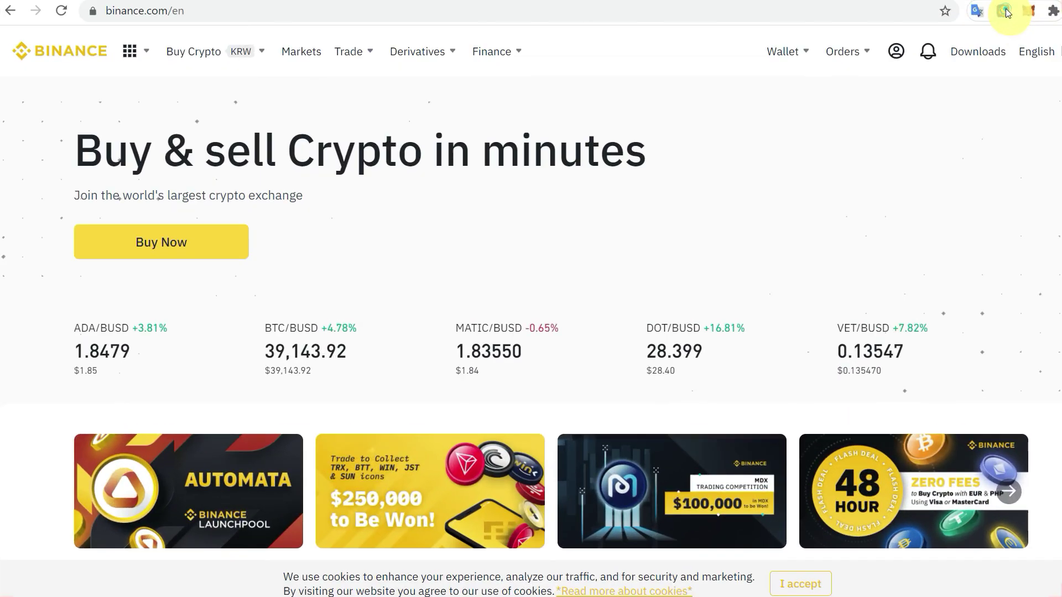
# Open the Binance Chain Wallet extension to verify it now holds 0.257 BNB.
pyautogui.click(1024, 98)
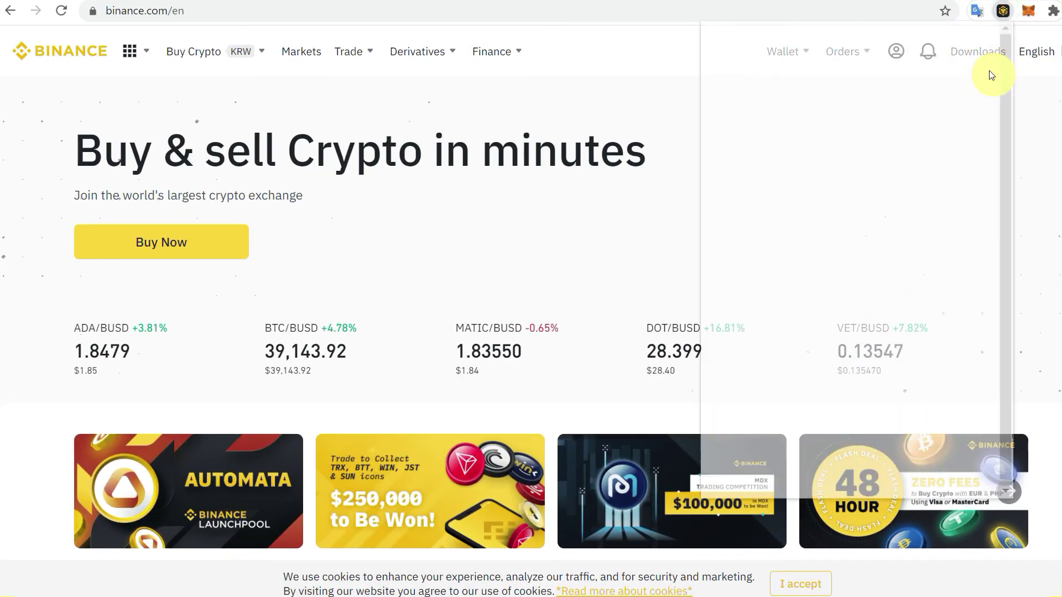